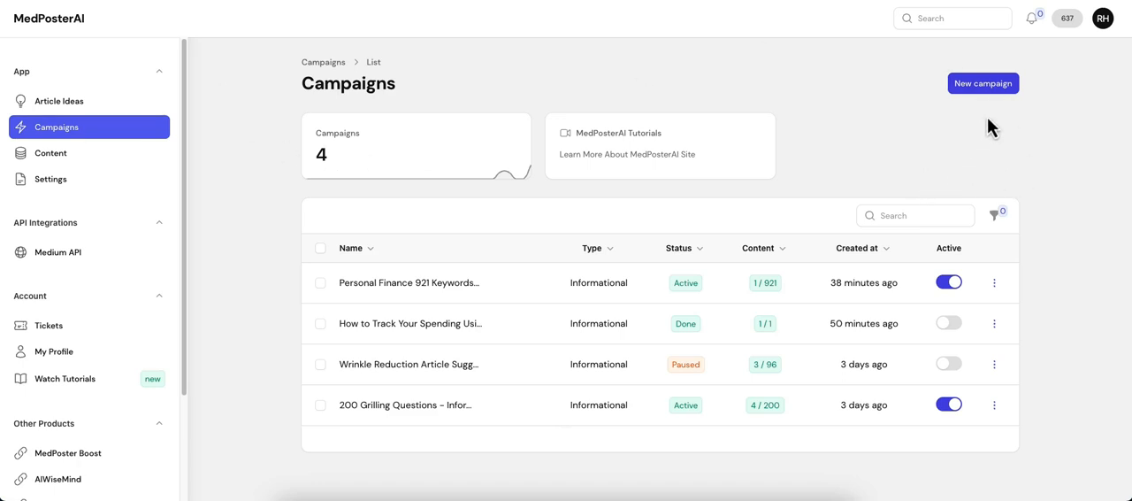
Start a new campaign and set its type to Informational Post.
click(990, 88)
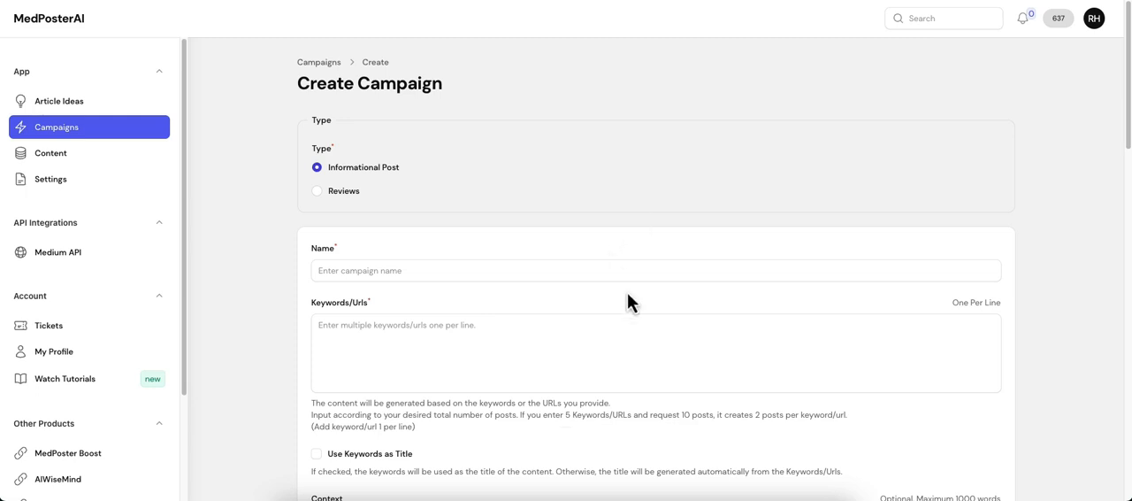
click(401, 345)
click(341, 195)
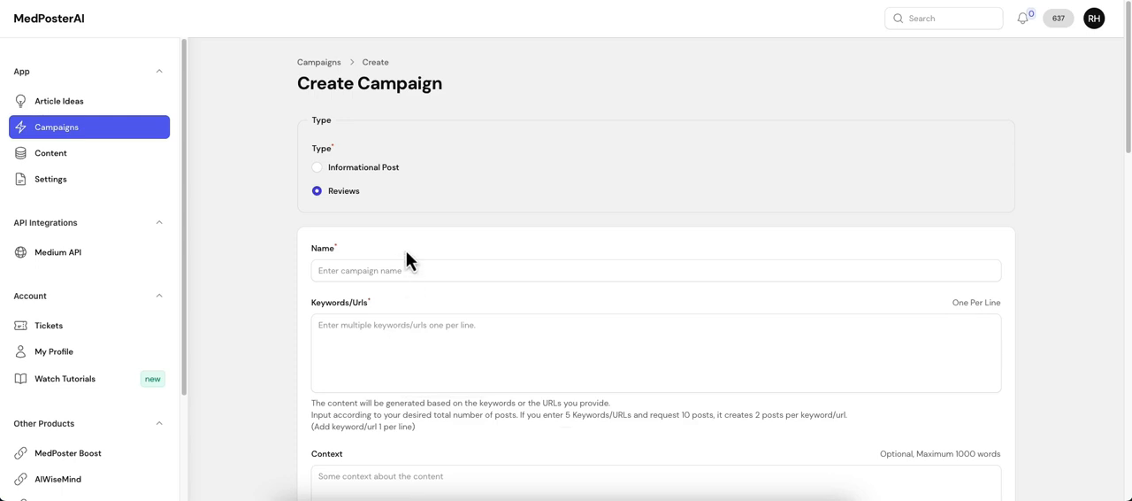
click(334, 168)
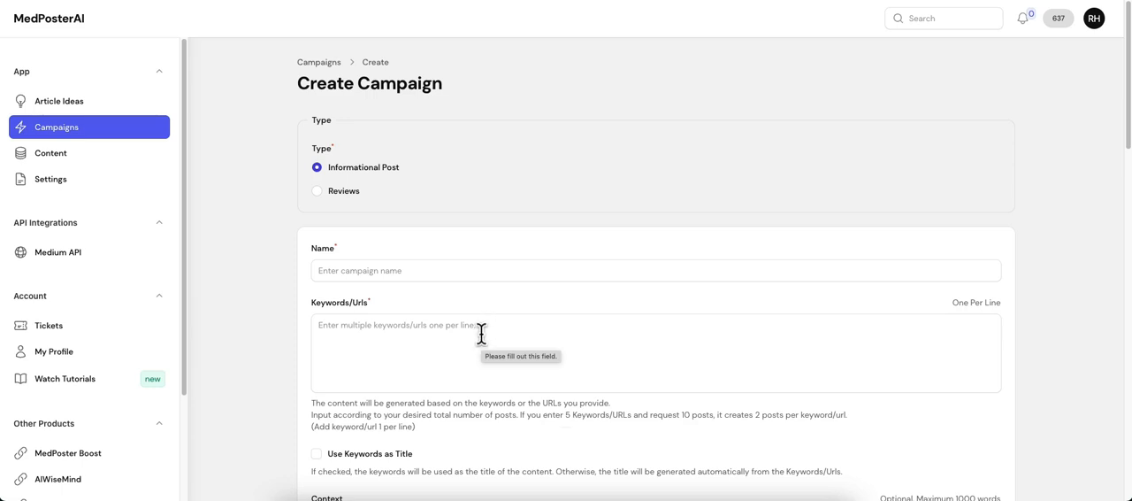
Name the campaign "Personal Finance" and enter "personal finance goals" as its keyword.
click(436, 273)
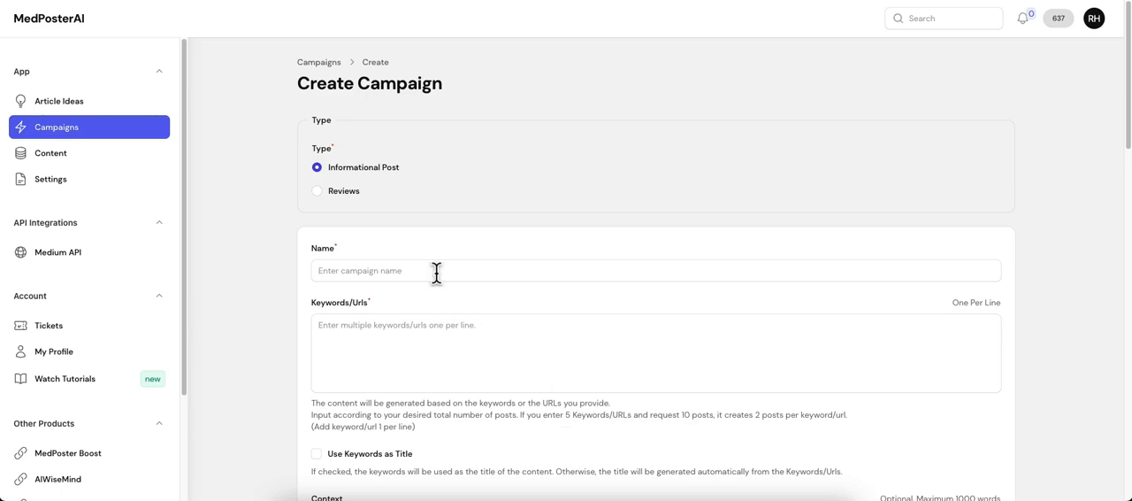
text(Personal Financ)
text(e)
text(personal financ)
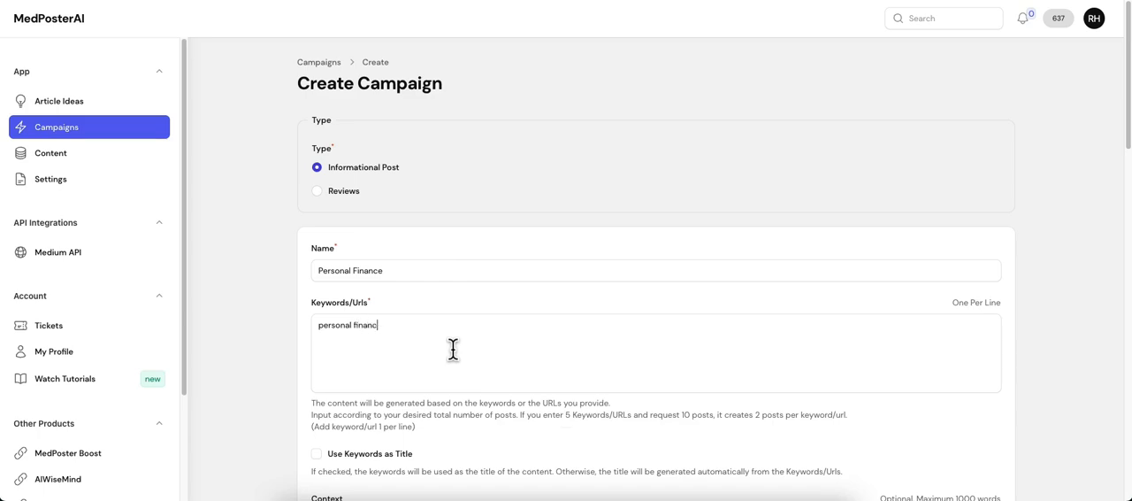
text(e goals)
Disable the image sources and exclude images from the campaign's articles, keeping video embeds enabled.
scroll(433, 327, down, 3)
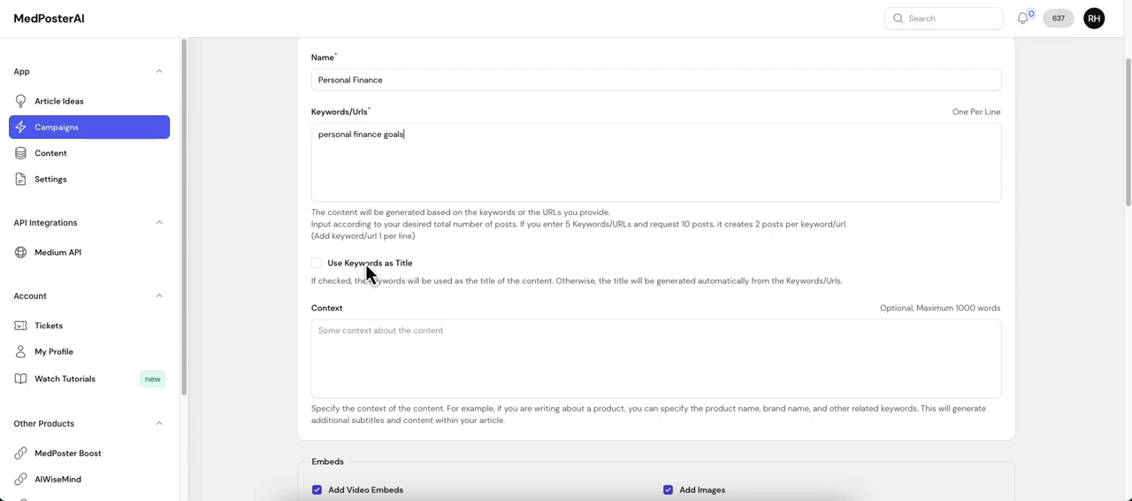
scroll(365, 263, down, 1)
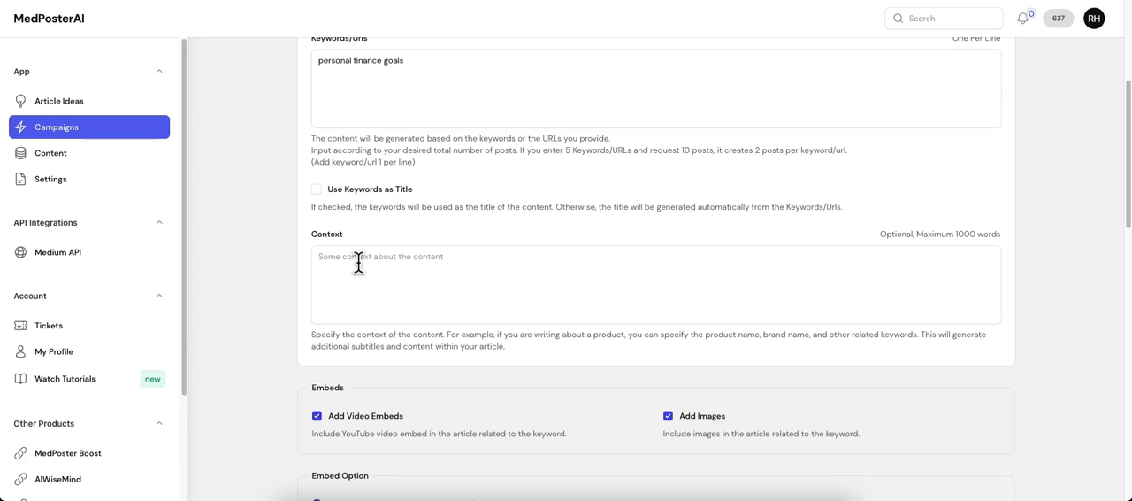
scroll(431, 296, down, 1)
scroll(465, 323, down, 1)
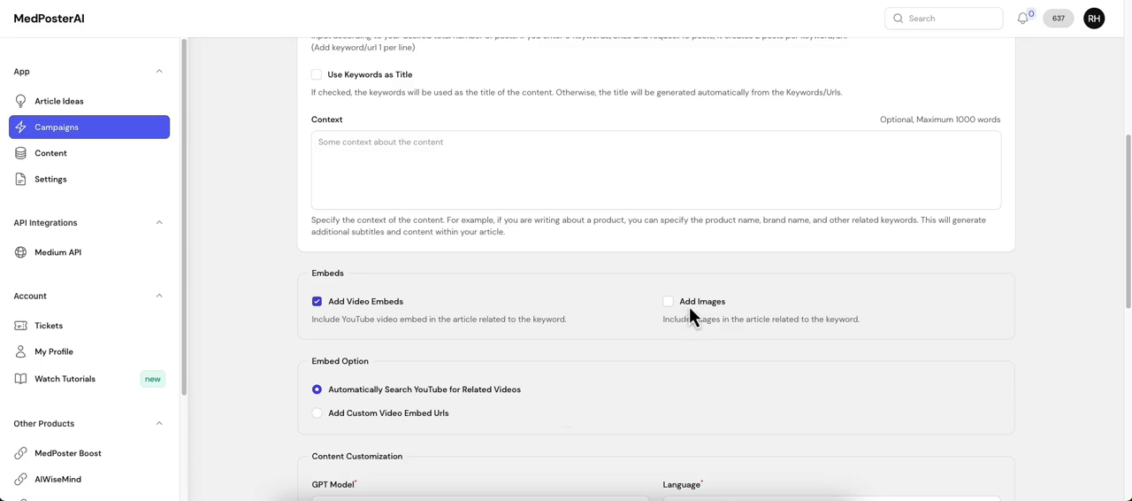
click(688, 305)
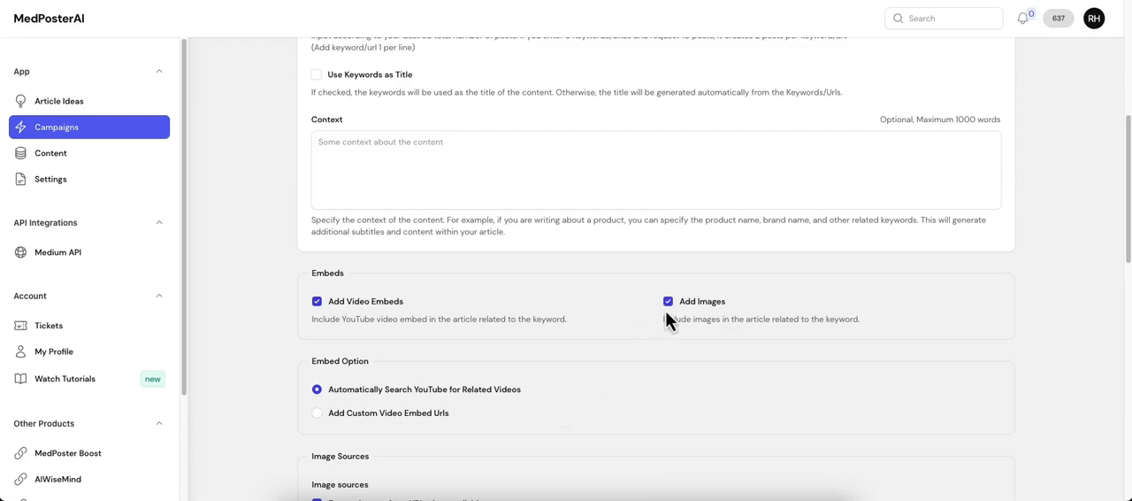
scroll(588, 347, down, 2)
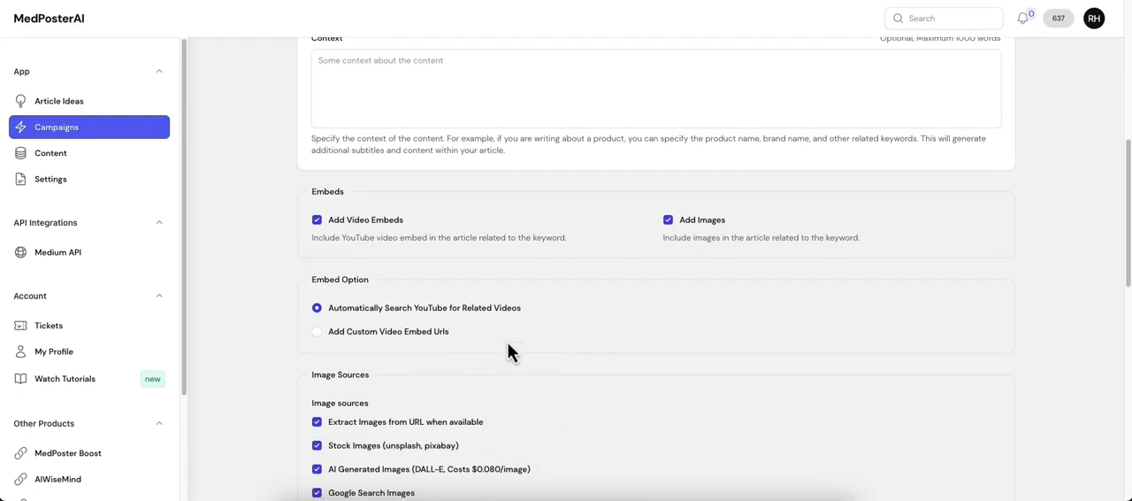
scroll(412, 349, down, 3)
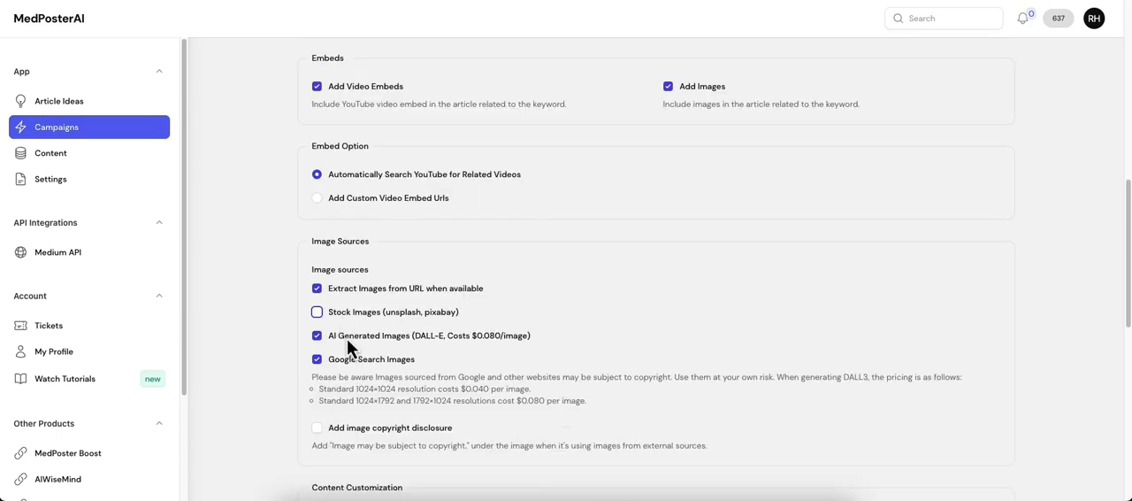
click(350, 361)
click(369, 293)
click(386, 337)
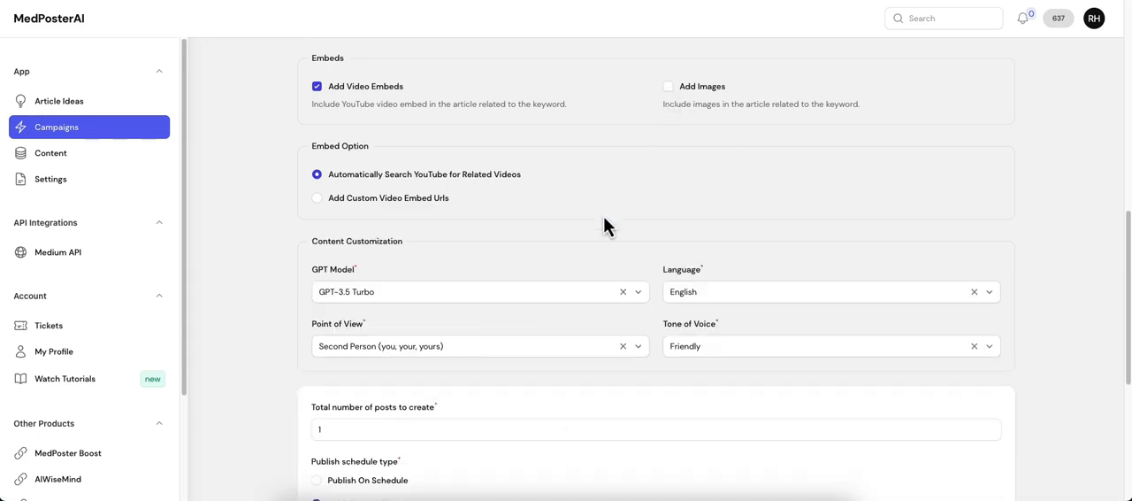
Use automatic YouTube search for the video embeds and set the GPT model to GPT-4o (Recommended).
scroll(549, 232, up, 1)
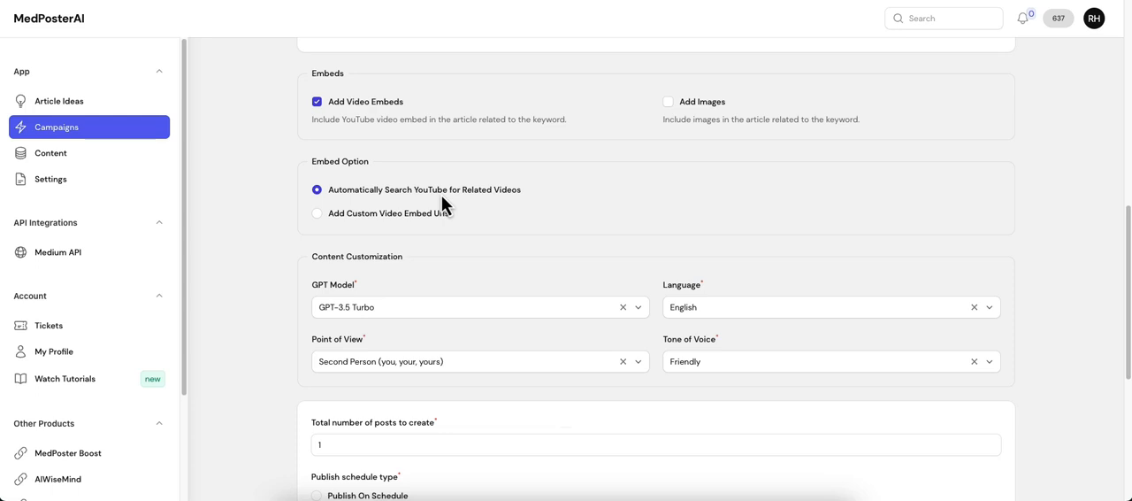
click(416, 216)
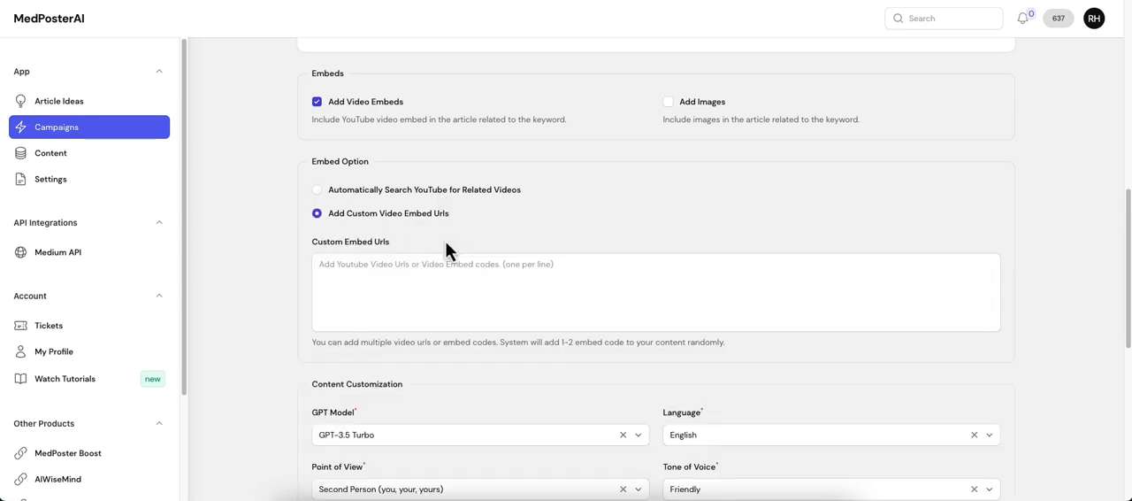
click(376, 192)
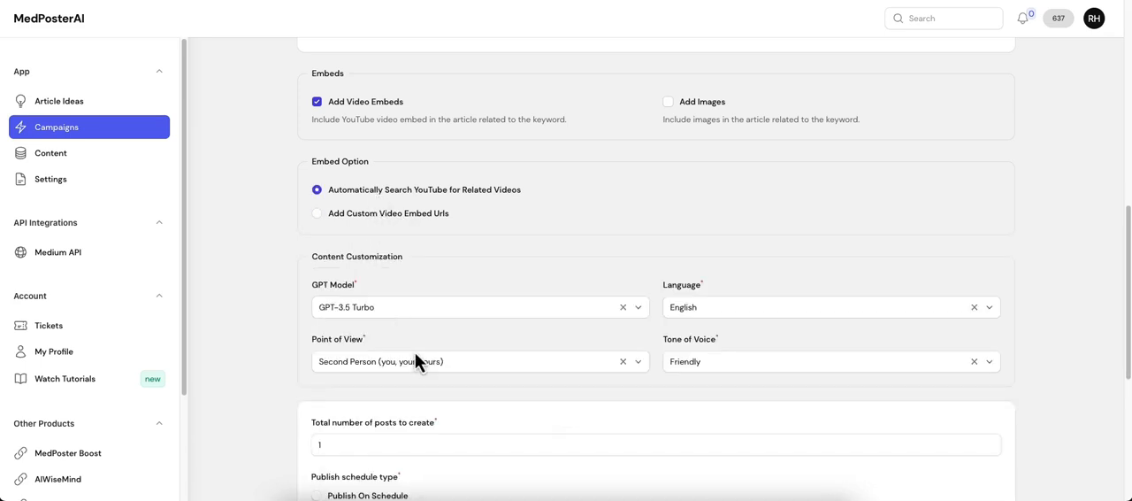
click(376, 307)
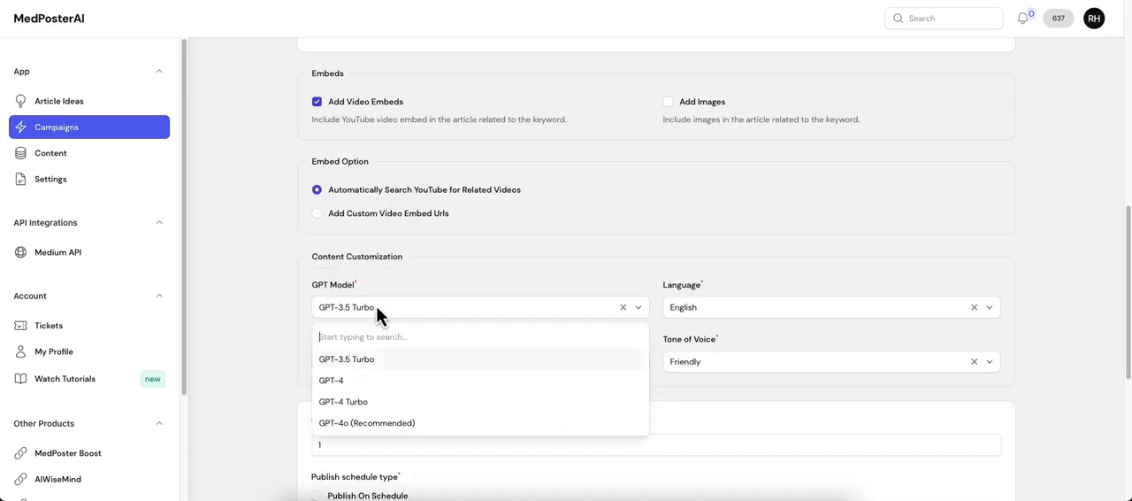
click(365, 425)
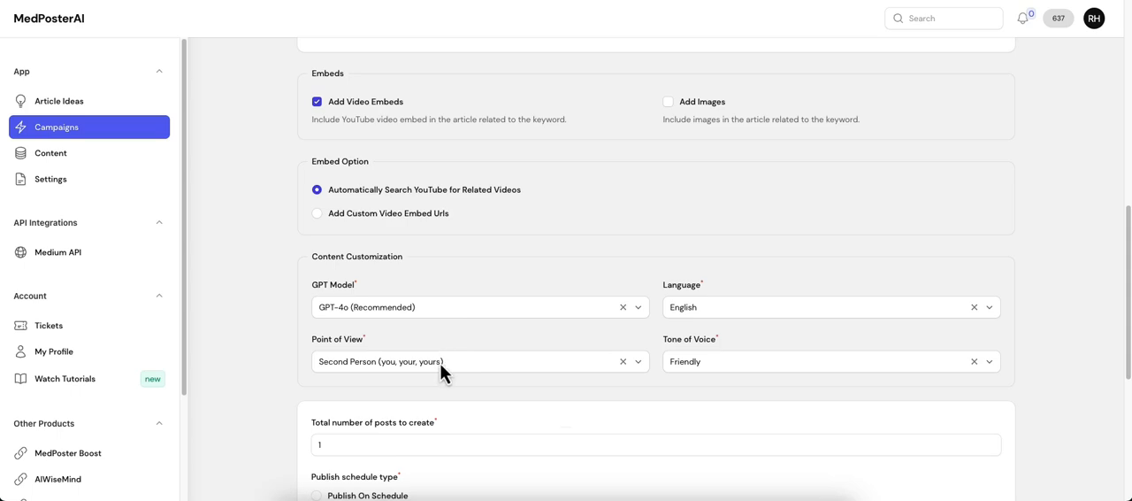
Review the available point of view and language options for the content.
click(371, 367)
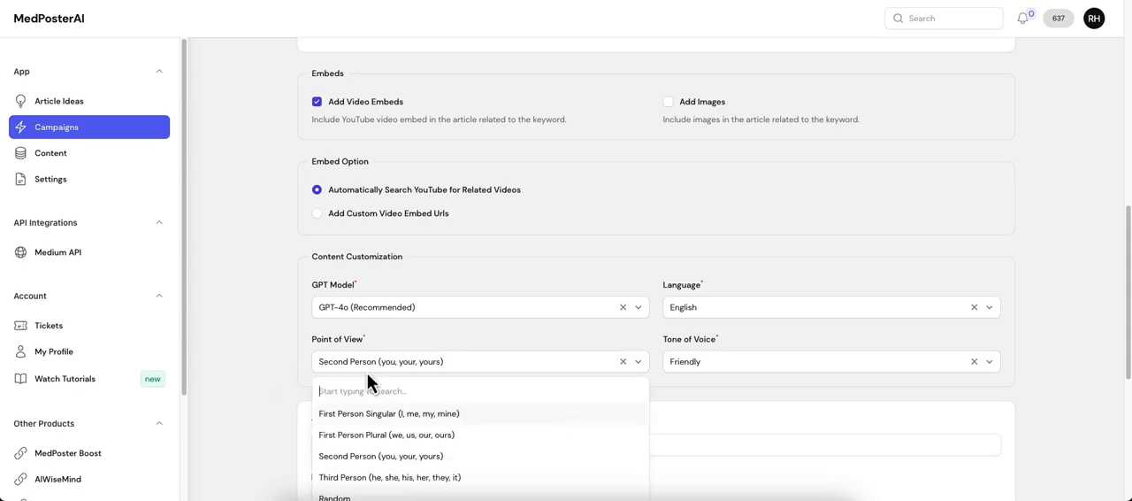
click(275, 362)
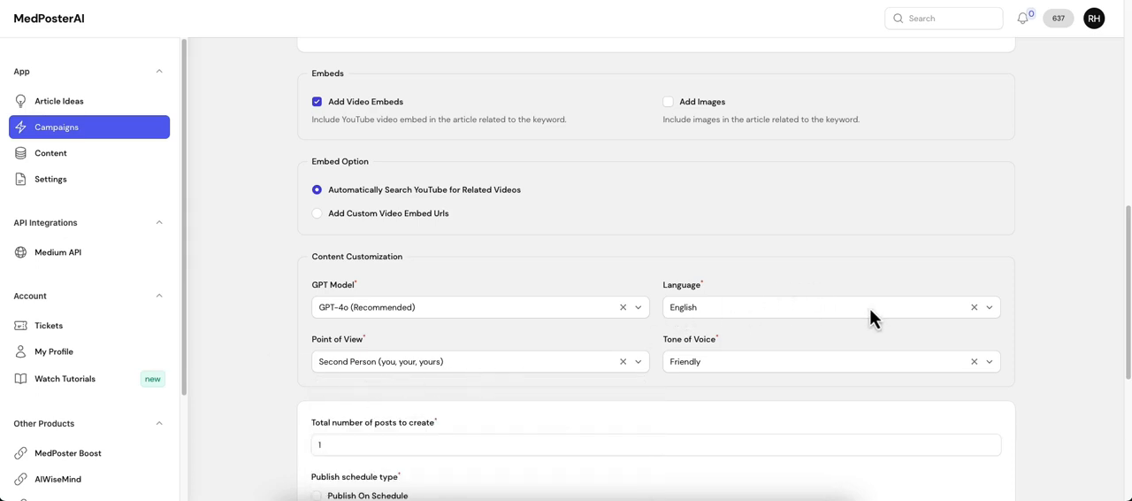
click(708, 309)
scroll(759, 381, down, 15)
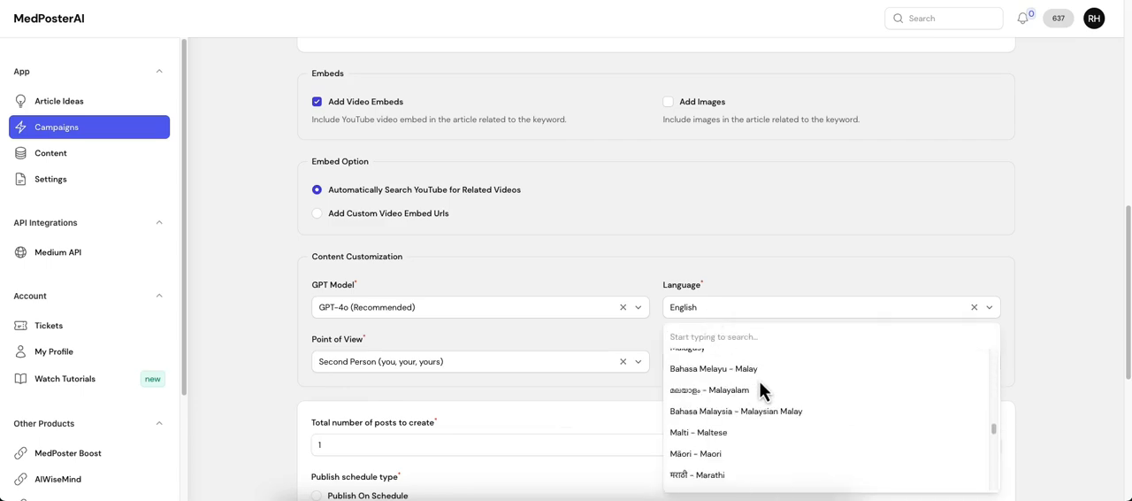
scroll(760, 381, up, 12)
scroll(759, 380, up, 5)
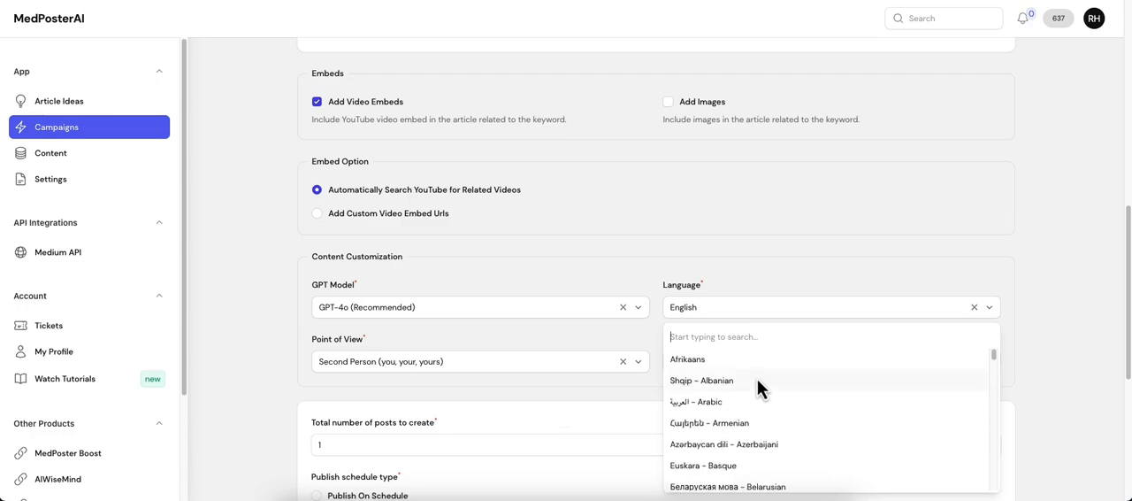
click(707, 308)
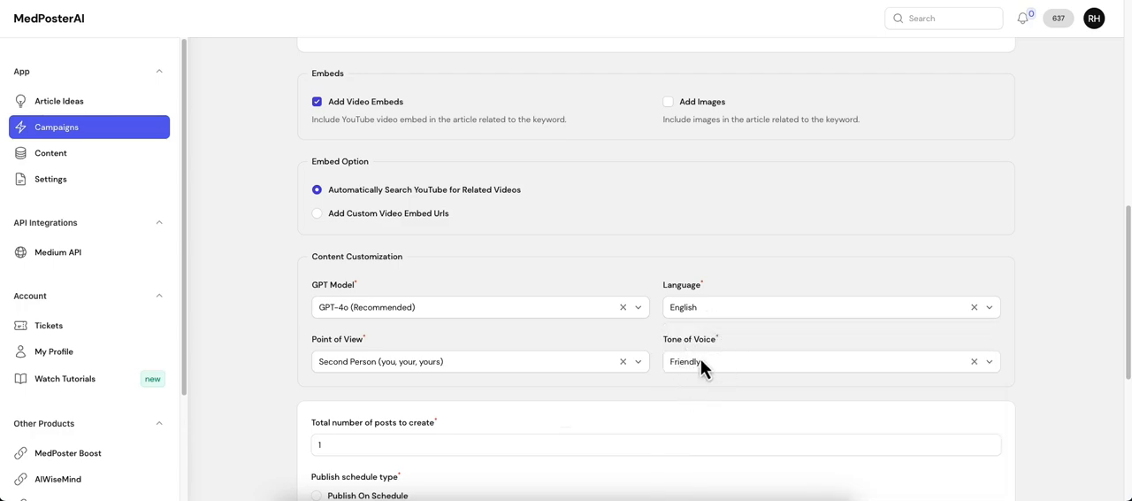
Set the total number of posts to create to 50 and choose Publish On Schedule.
scroll(239, 389, down, 3)
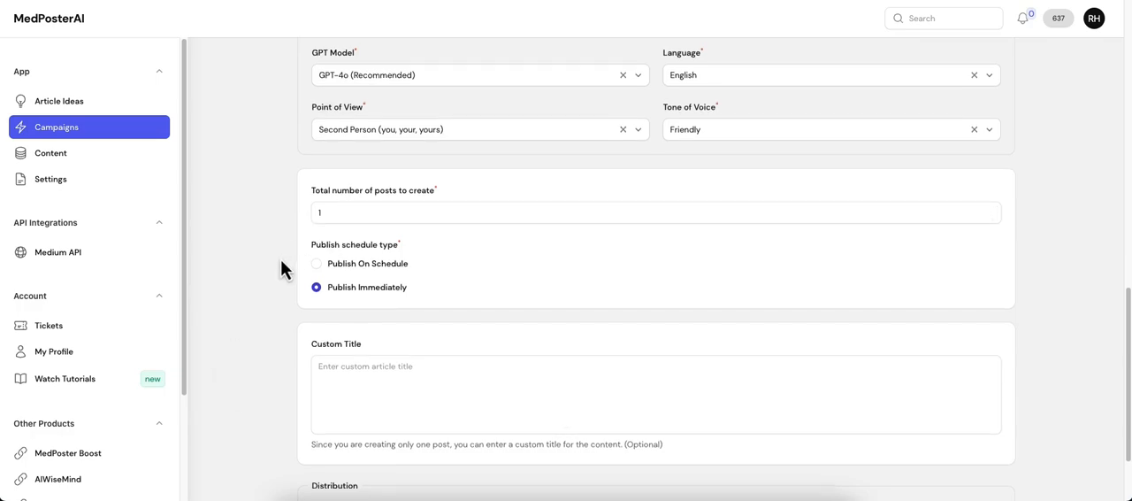
scroll(283, 265, up, 5)
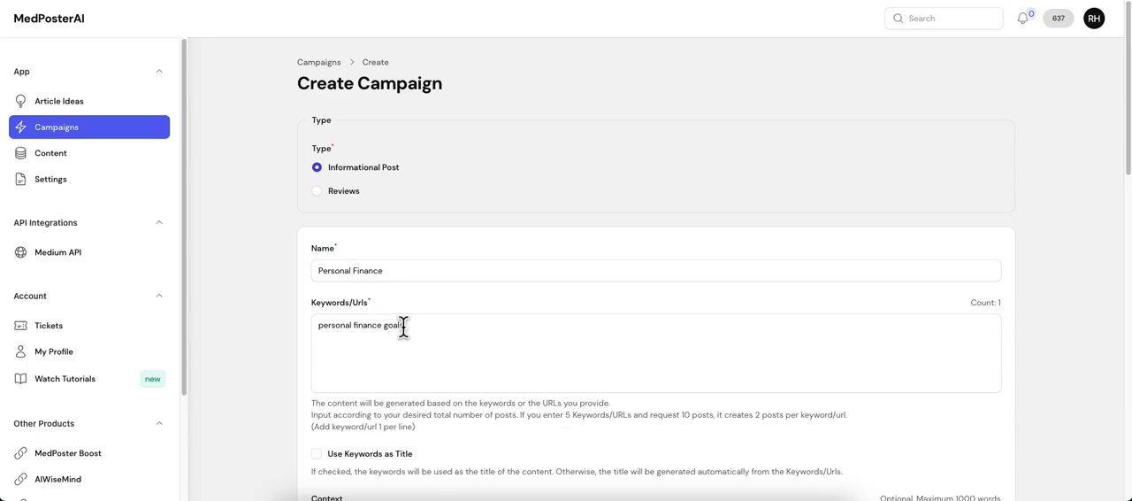
scroll(231, 327, down, 10)
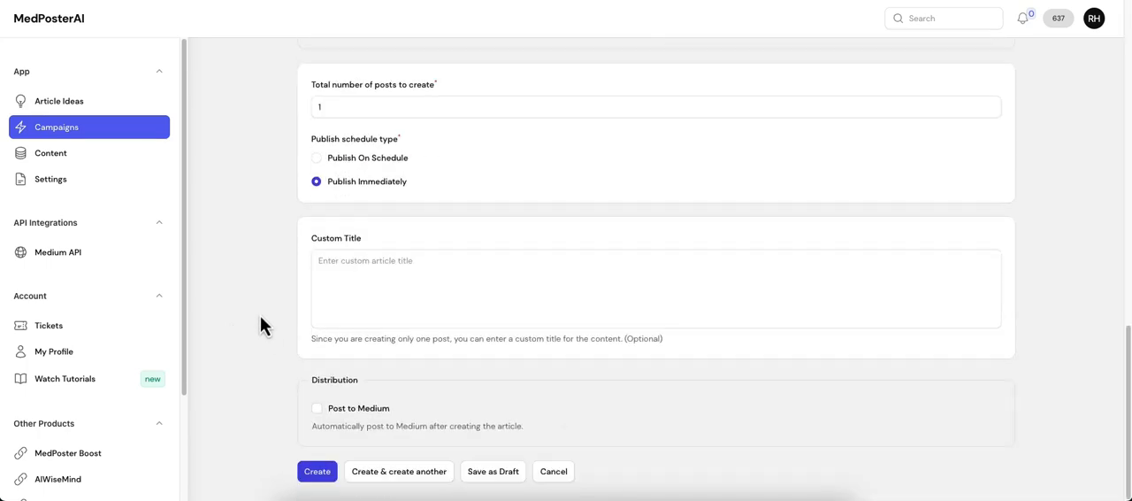
scroll(261, 318, up, 2)
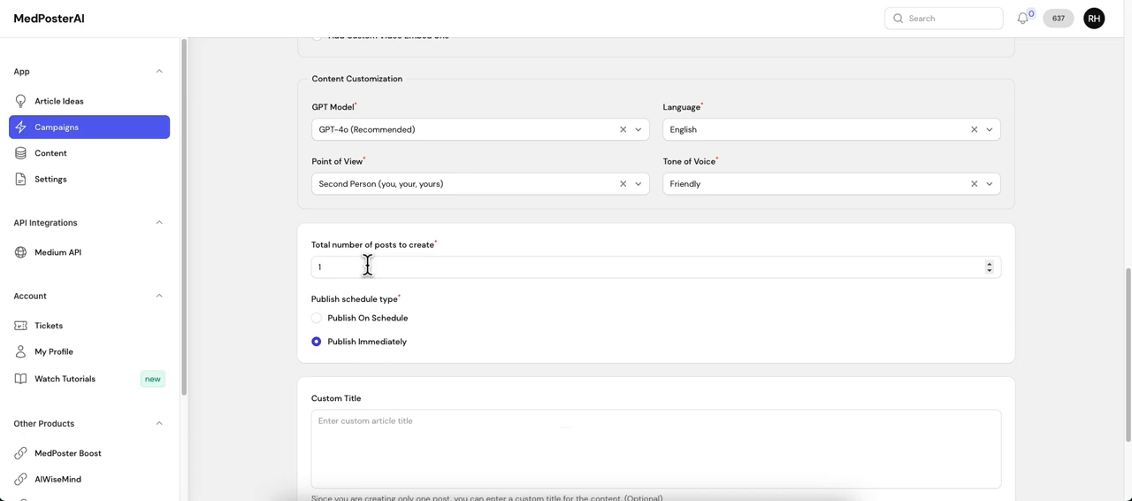
drag(367, 266, 278, 270)
text(50)
click(373, 321)
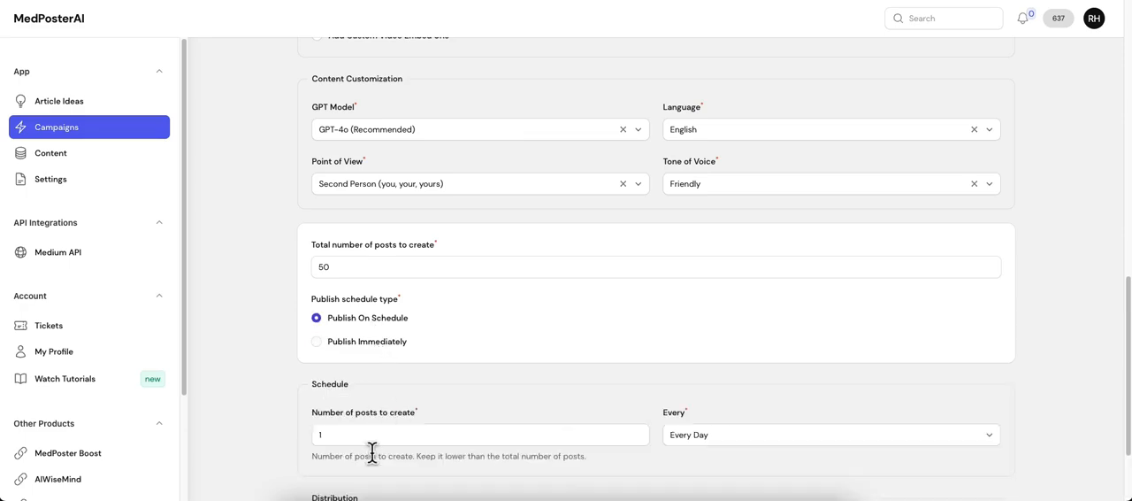
Review the posting frequency options and set the publish schedule type to Publish Immediately.
scroll(388, 425, down, 1)
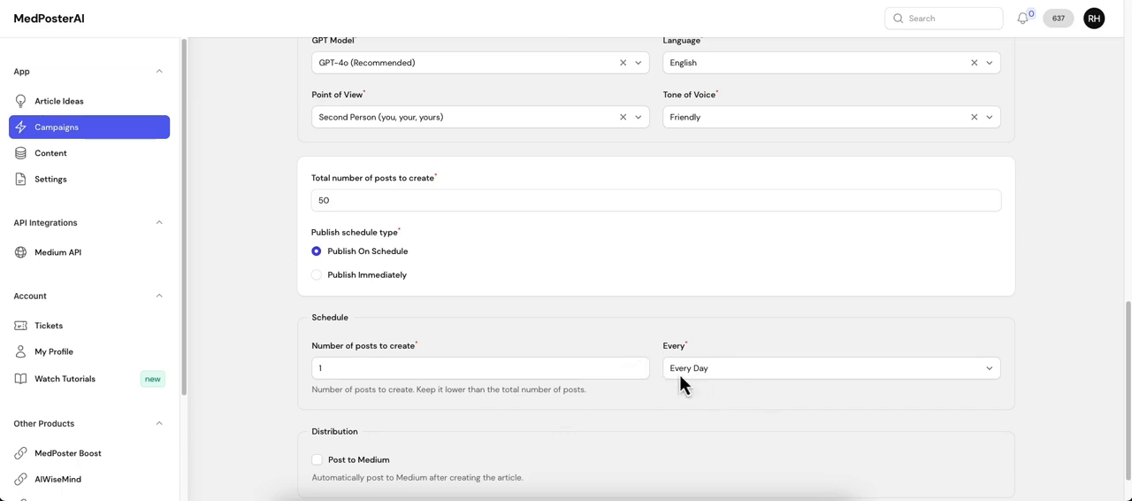
click(729, 372)
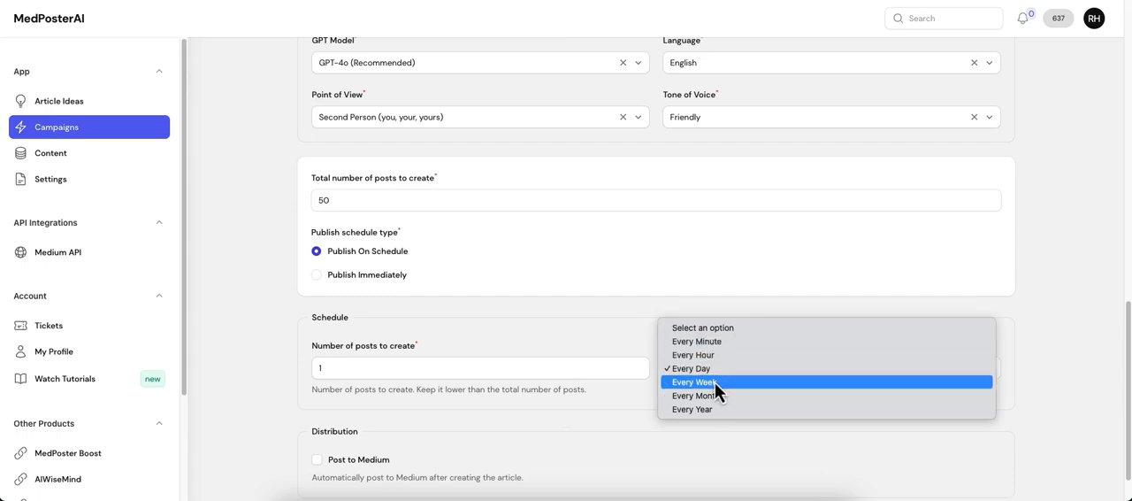
click(369, 409)
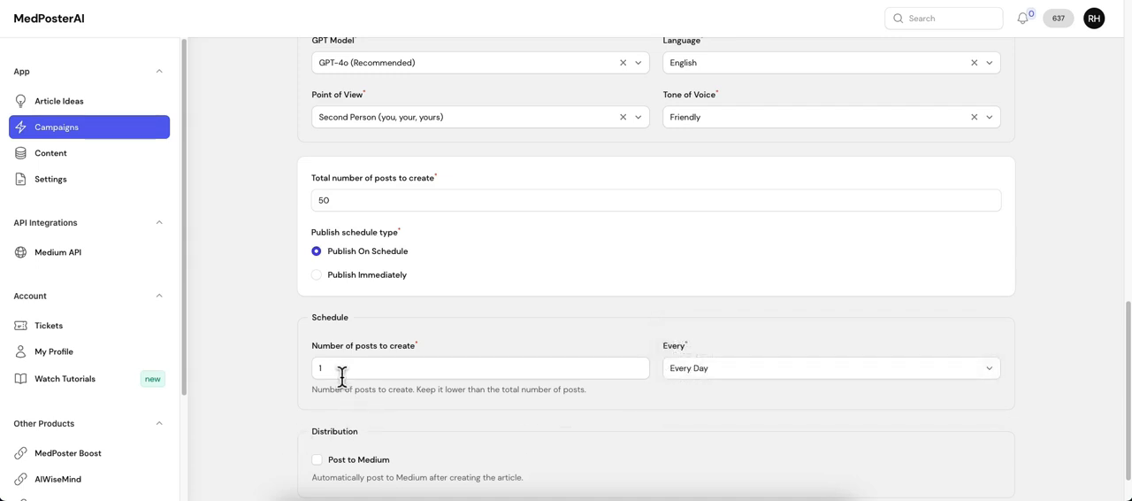
click(342, 371)
click(371, 276)
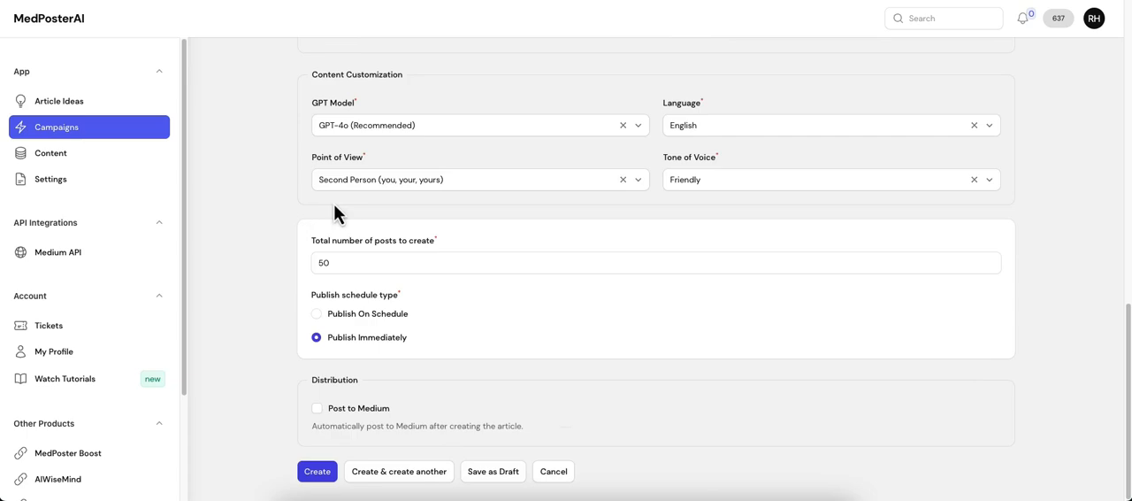
Compare the campaign's keyword list with the total number of posts to create.
scroll(375, 212, up, 10)
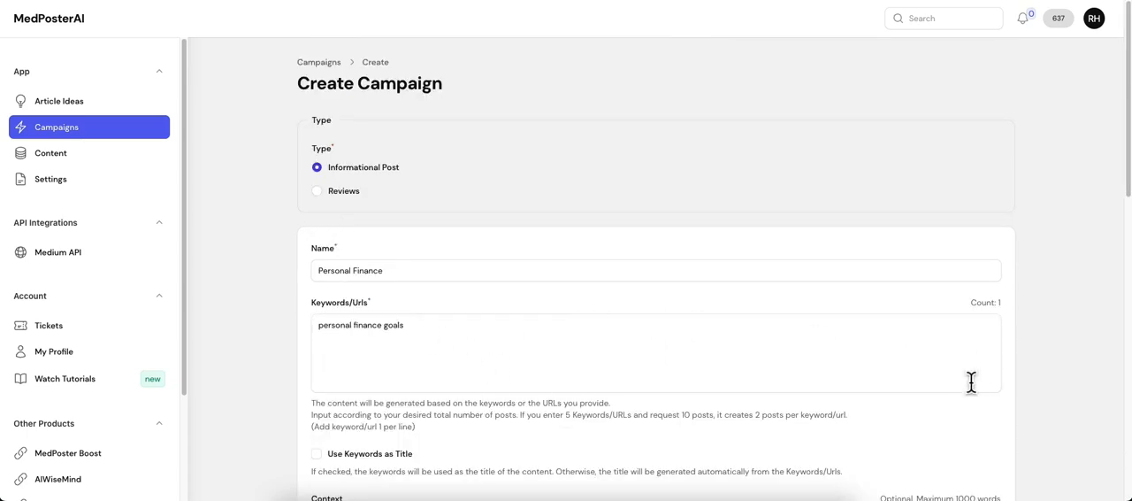
scroll(1013, 417, down, 10)
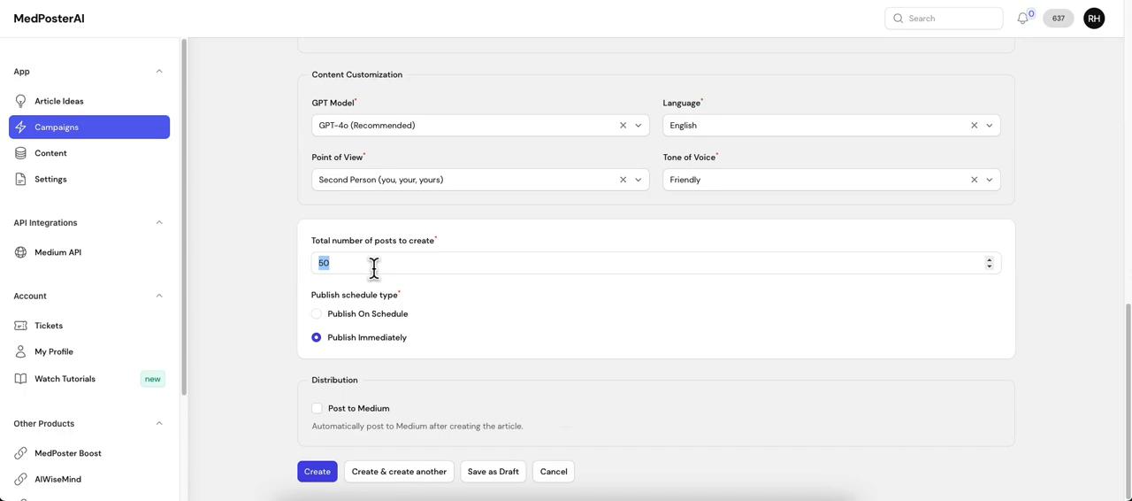
scroll(425, 285, up, 10)
scroll(421, 321, down, 7)
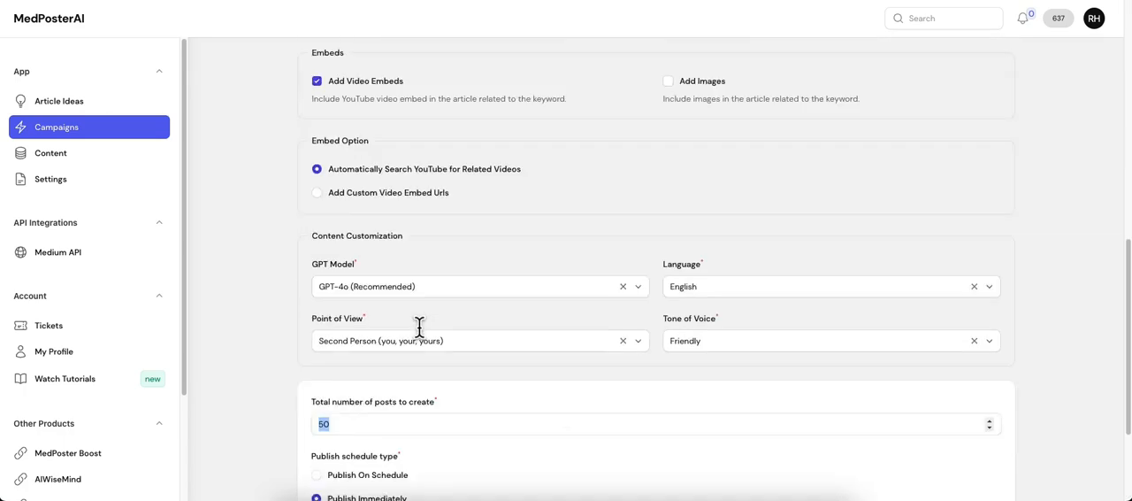
scroll(420, 328, down, 2)
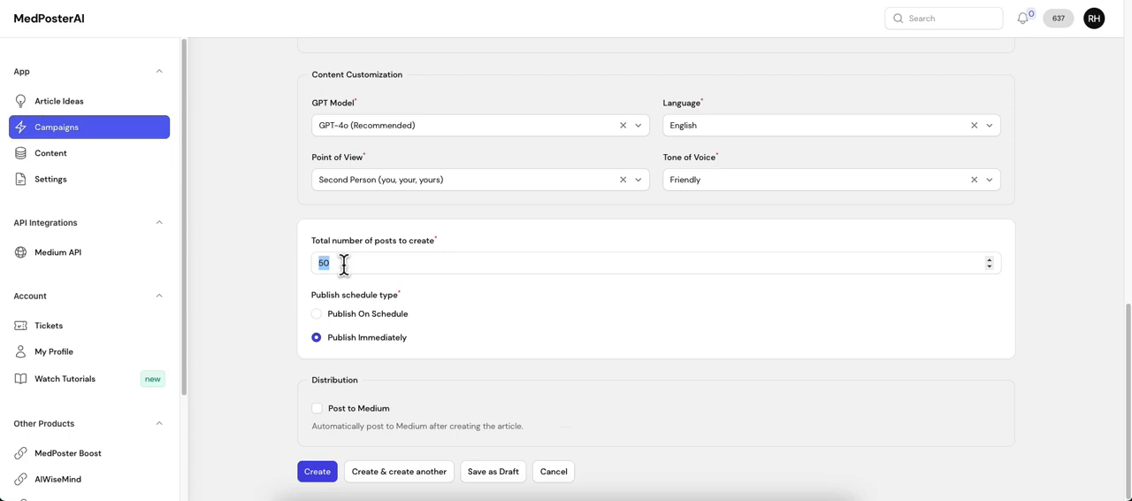
Set the total number of posts to create to 1, leave the custom title empty and create the campaign.
text(1)
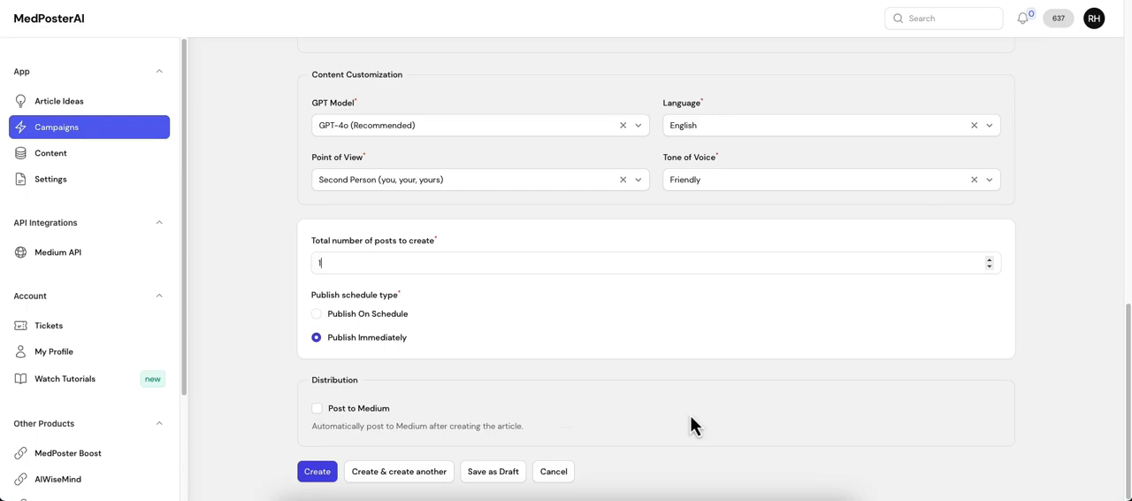
click(323, 485)
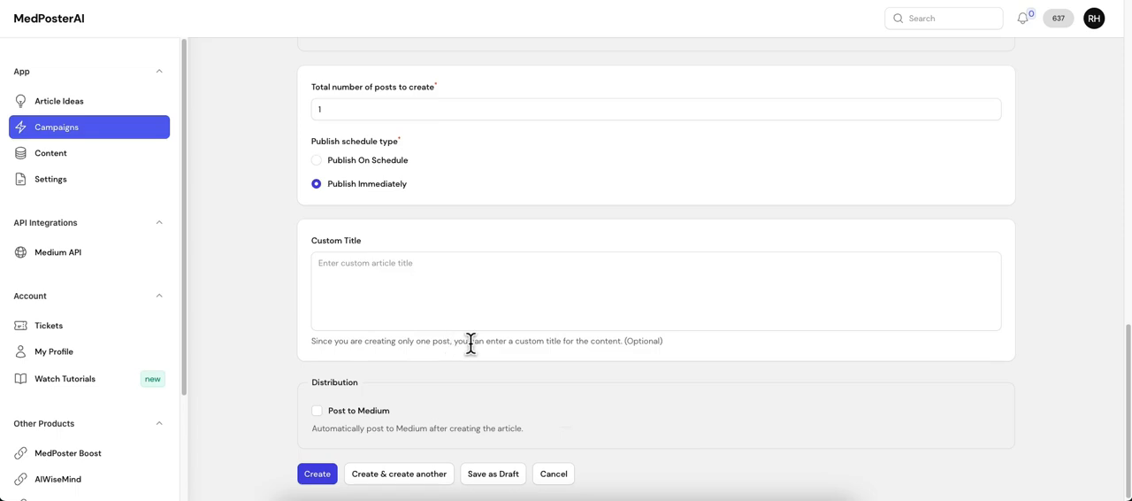
scroll(734, 389, up, 2)
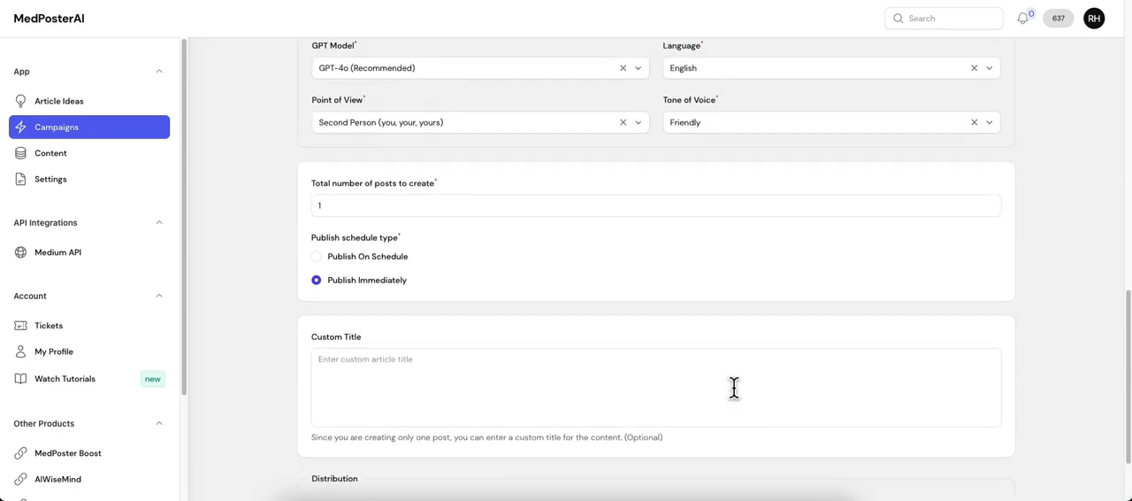
scroll(733, 387, down, 2)
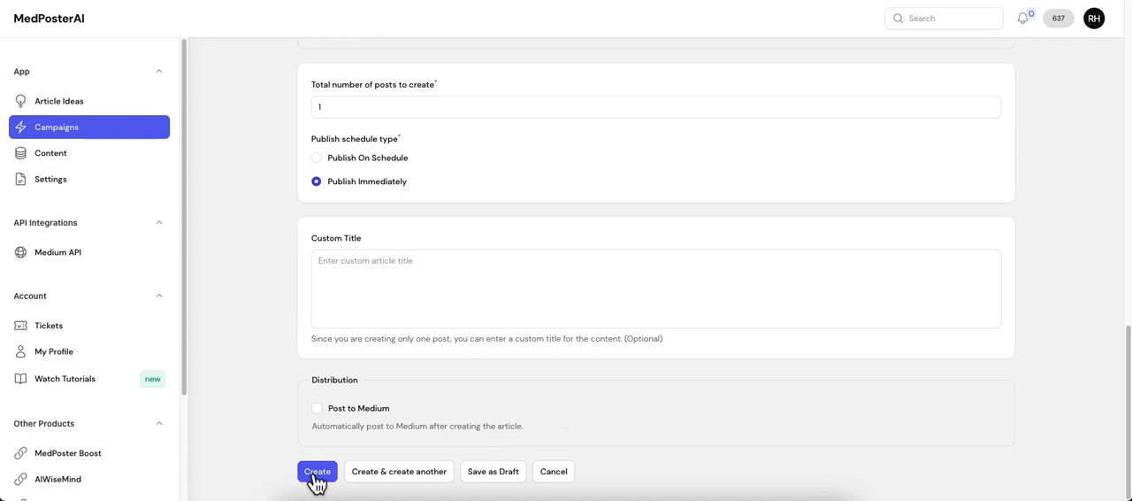
click(317, 474)
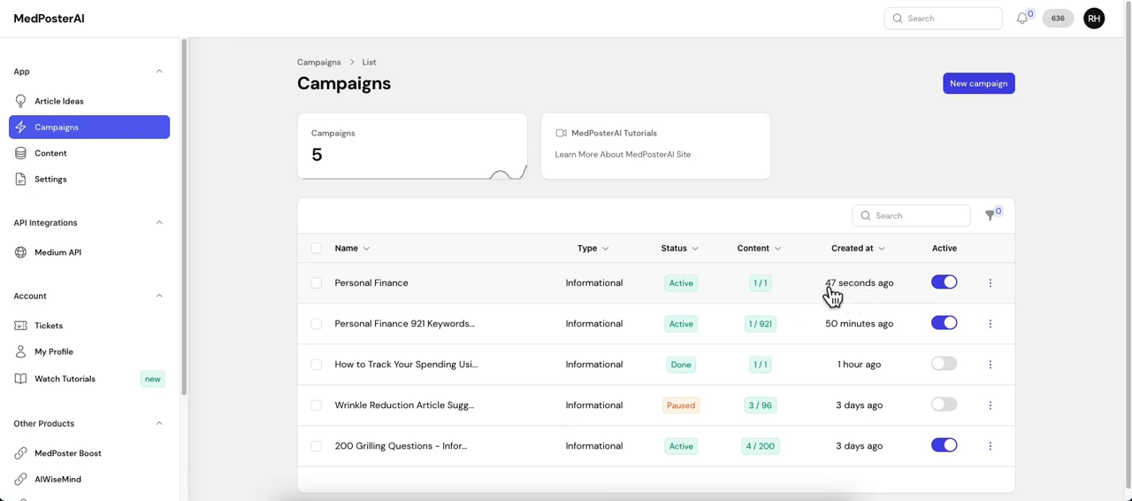
View the new Personal Finance campaign's details and open the generated article from its contents list.
click(991, 284)
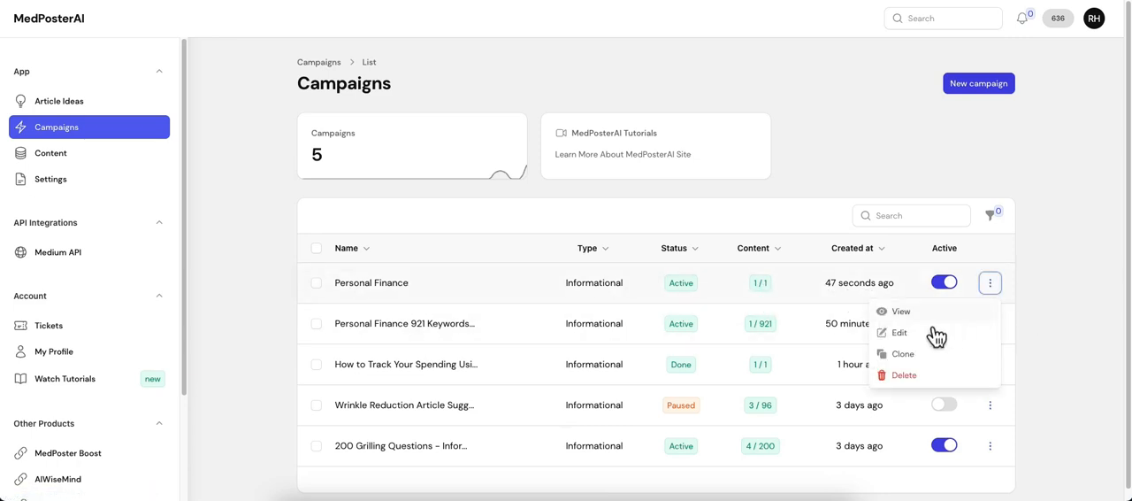
click(911, 315)
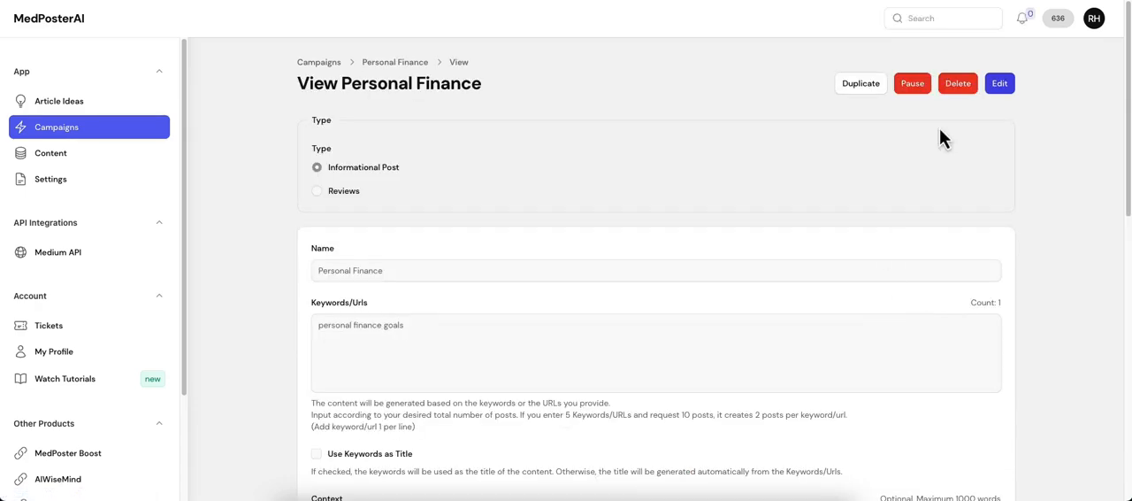
scroll(622, 212, down, 15)
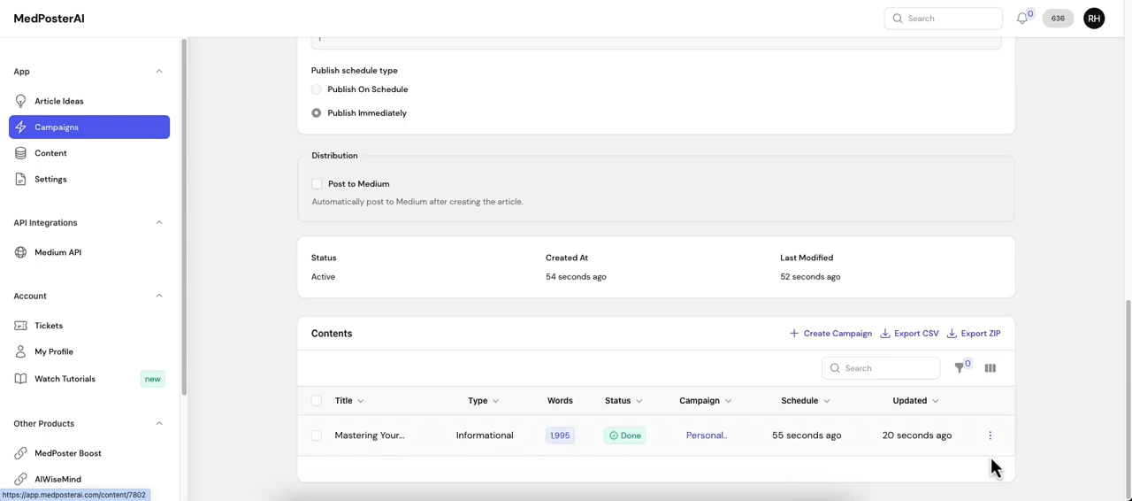
click(989, 435)
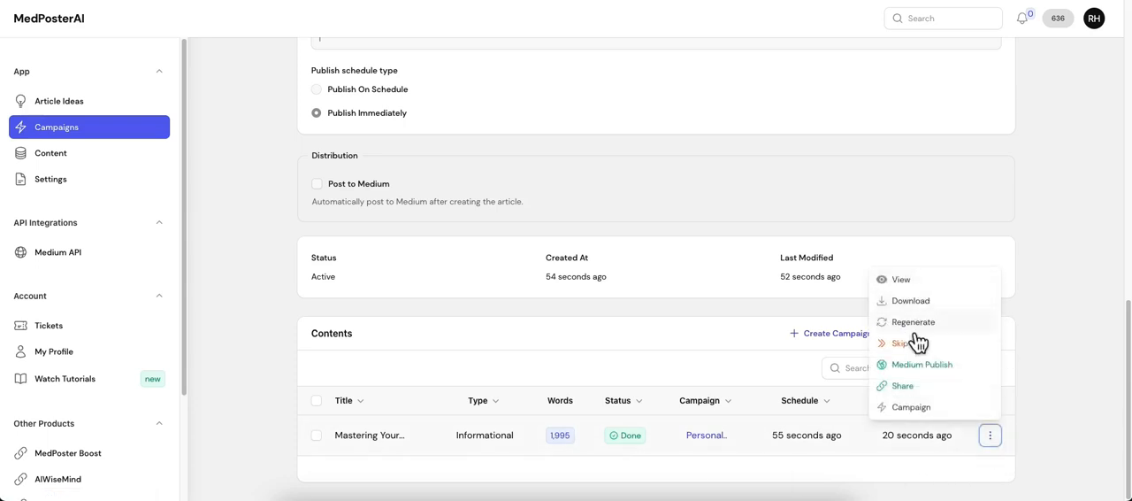
click(916, 284)
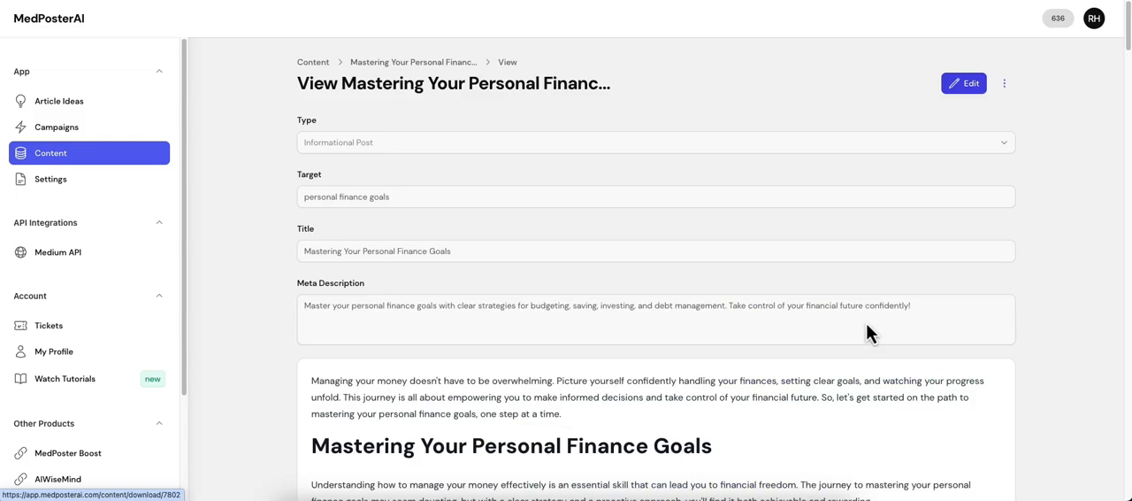
Examine the article's title, meta description, embedded YouTube video and opening sections up to Creating a Budget.
scroll(861, 327, down, 1)
scroll(855, 340, down, 4)
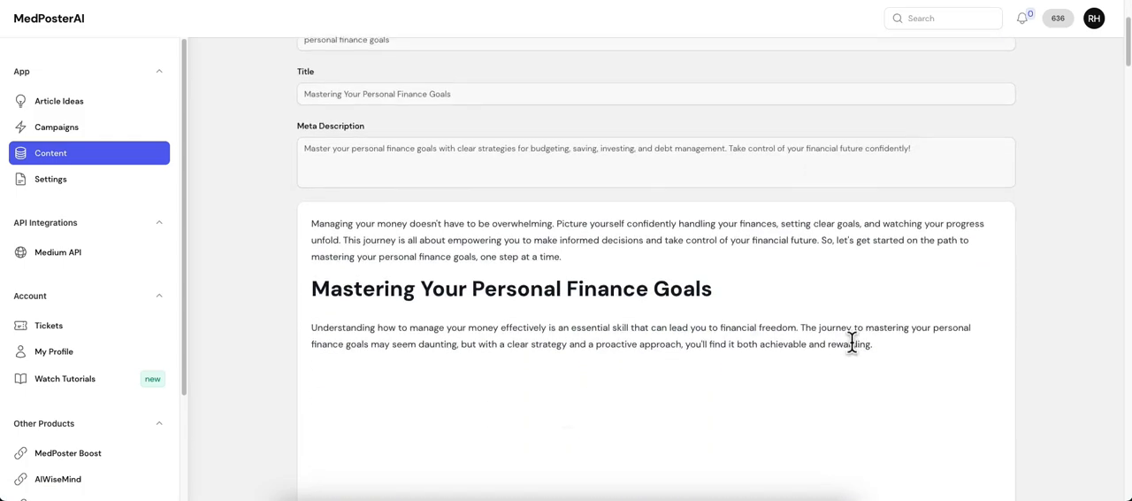
scroll(846, 357, up, 5)
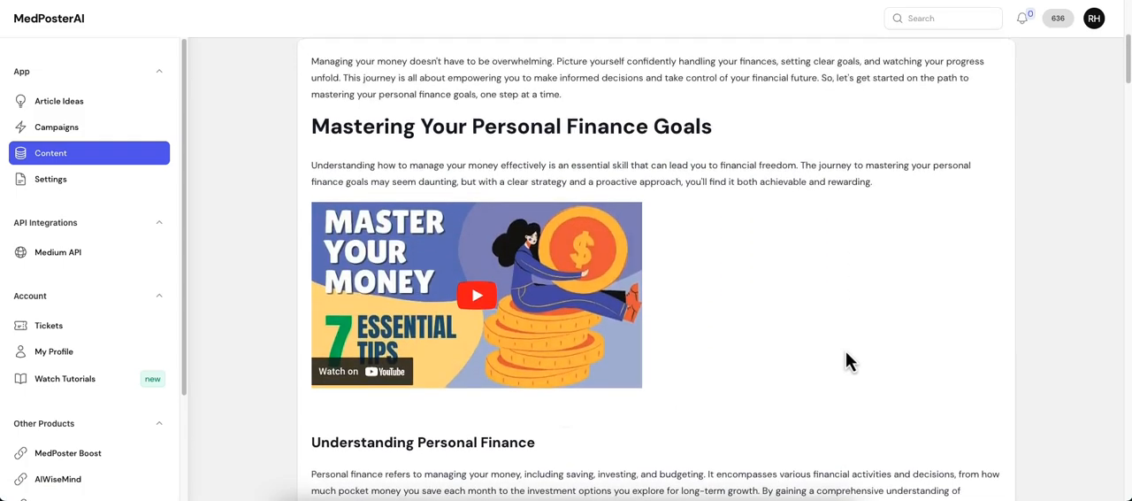
scroll(549, 372, down, 3)
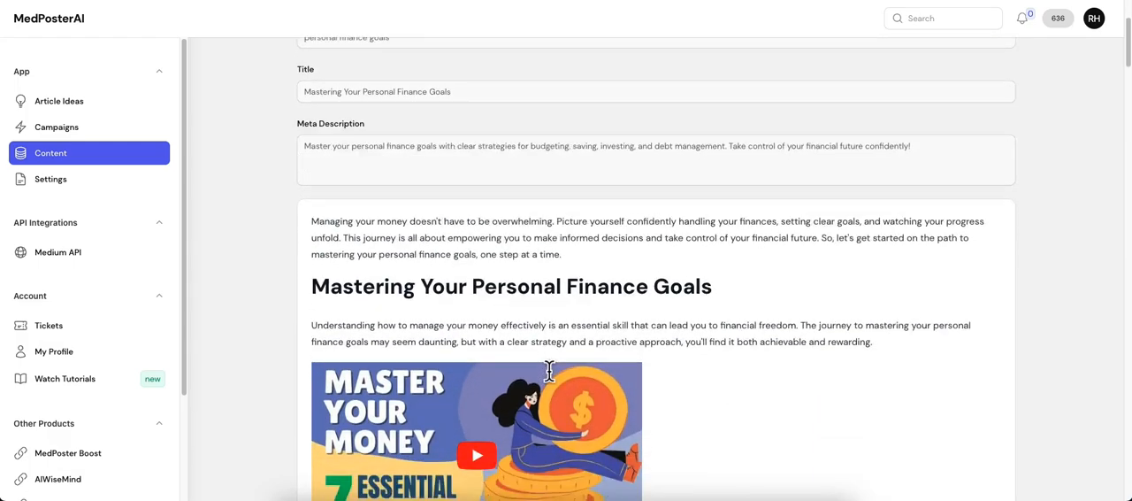
scroll(672, 343, down, 6)
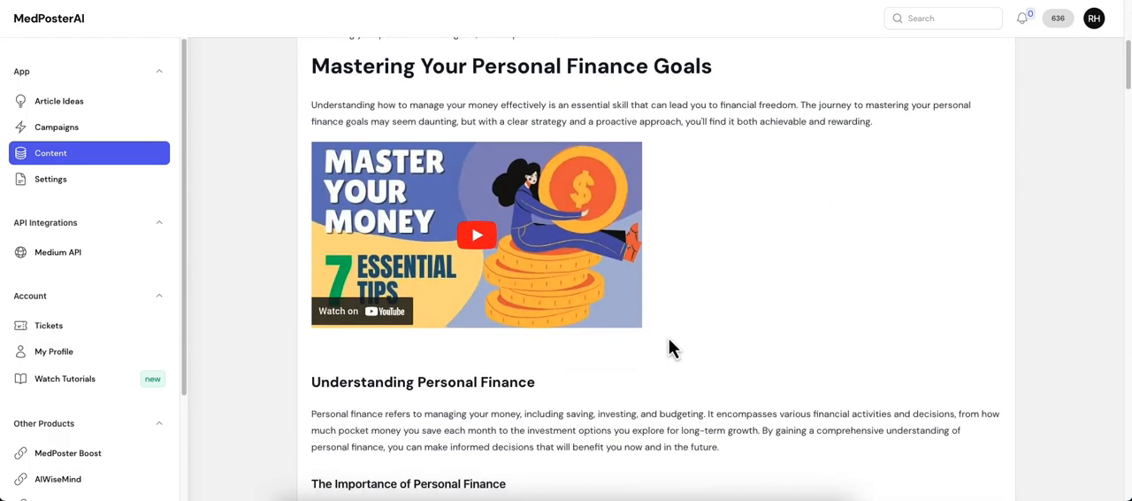
scroll(665, 339, down, 5)
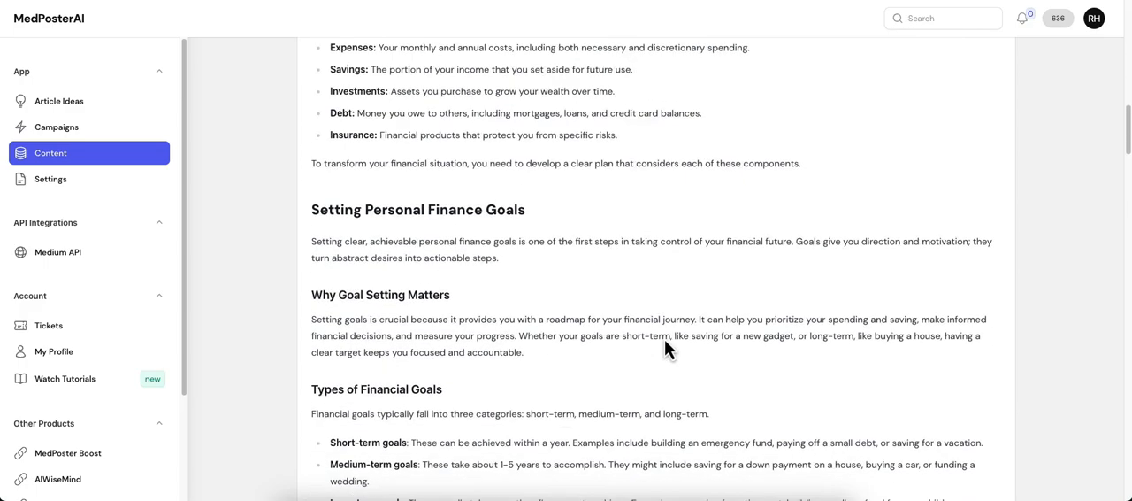
scroll(664, 343, down, 3)
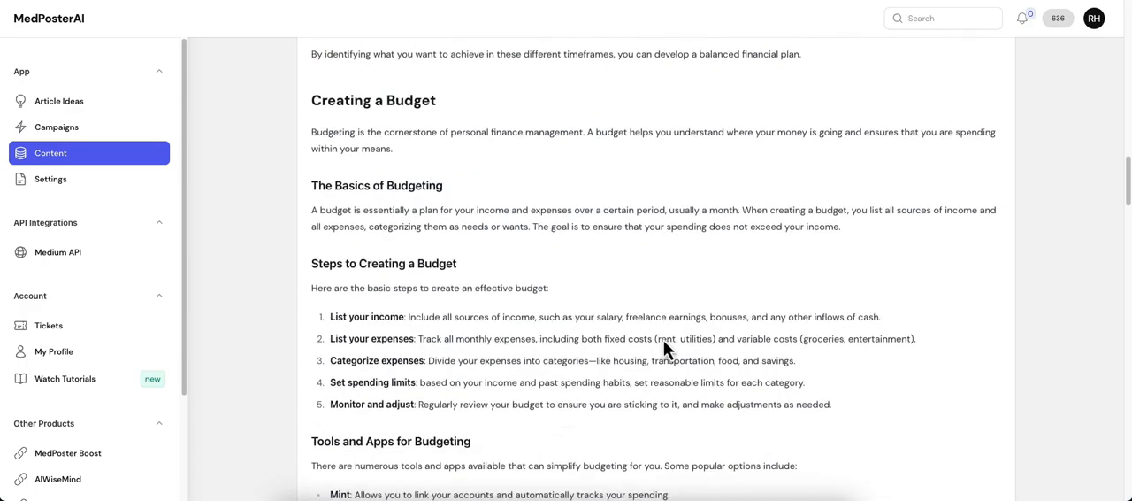
scroll(664, 343, up, 8)
scroll(663, 345, up, 3)
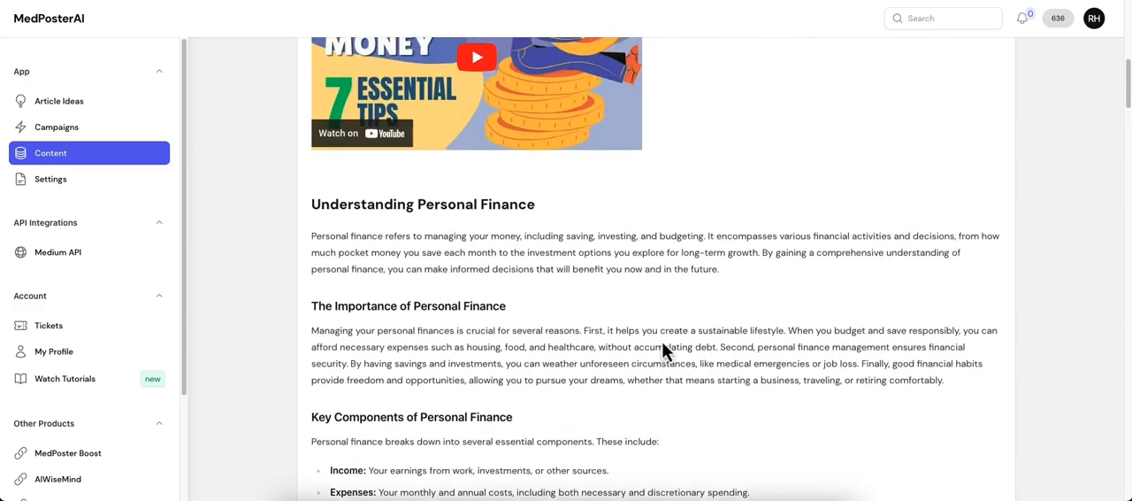
Read through the rest of the article, checking its lists, portfolio allocation table, summary and closing call to action.
scroll(503, 279, down, 2)
scroll(509, 287, down, 3)
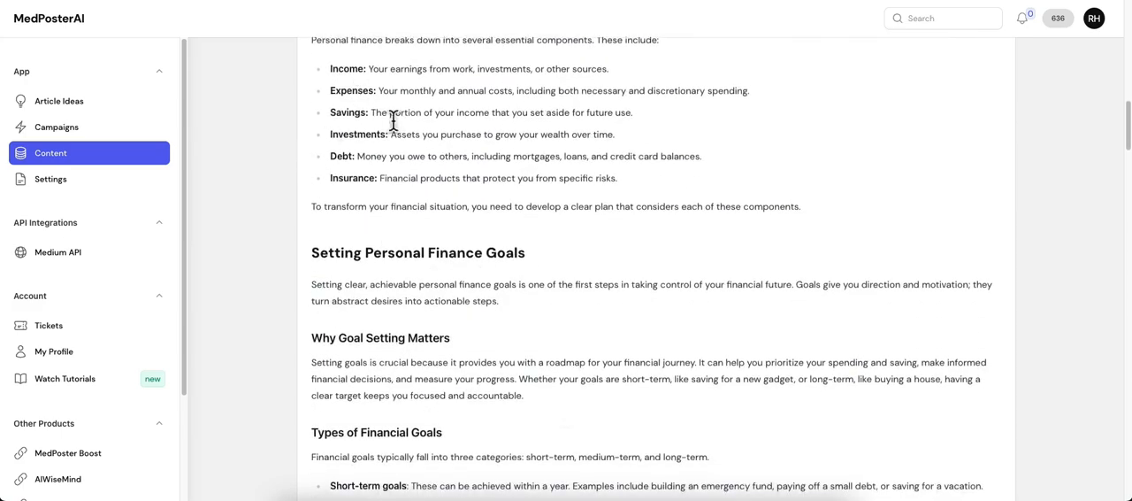
scroll(475, 361, down, 1)
scroll(475, 361, down, 20)
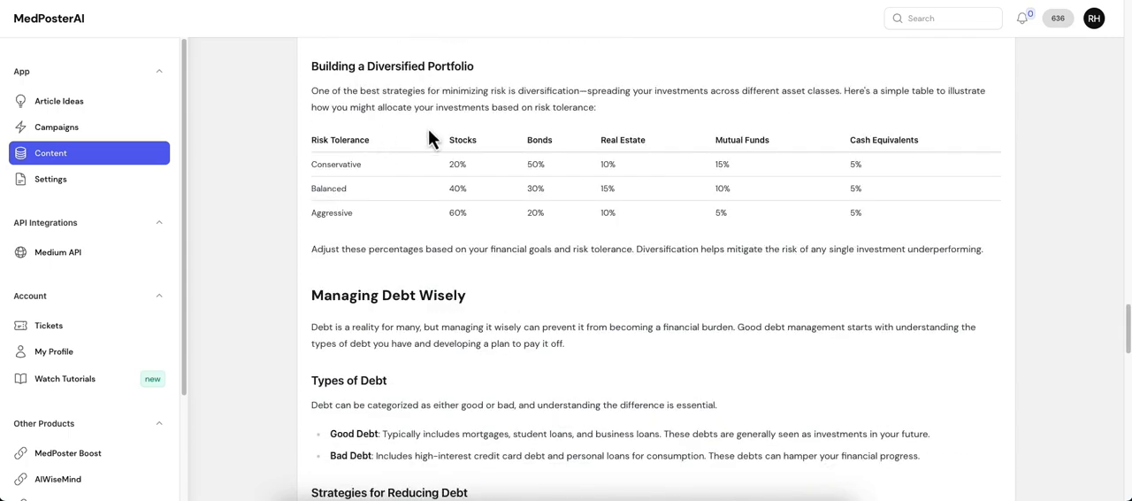
scroll(578, 322, down, 7)
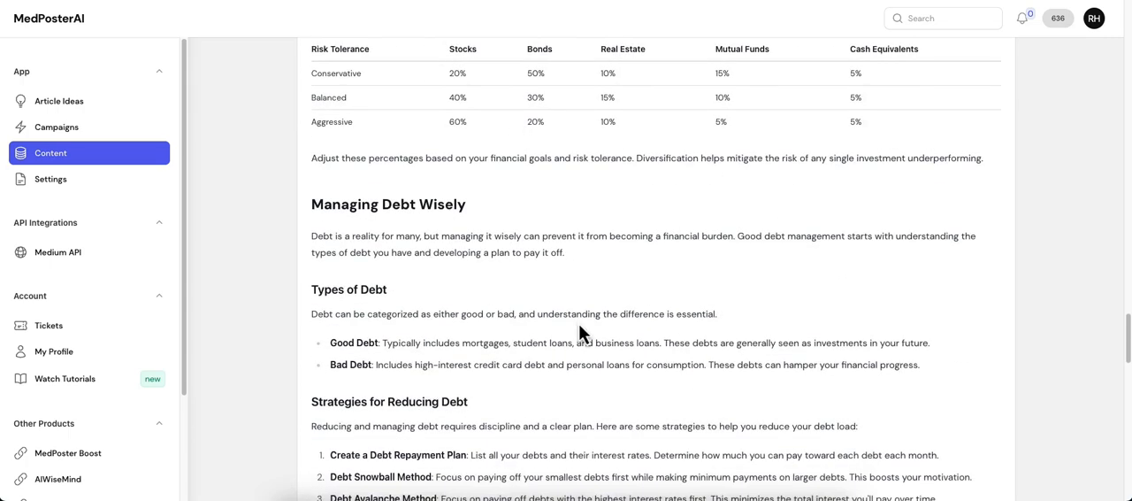
scroll(576, 326, down, 3)
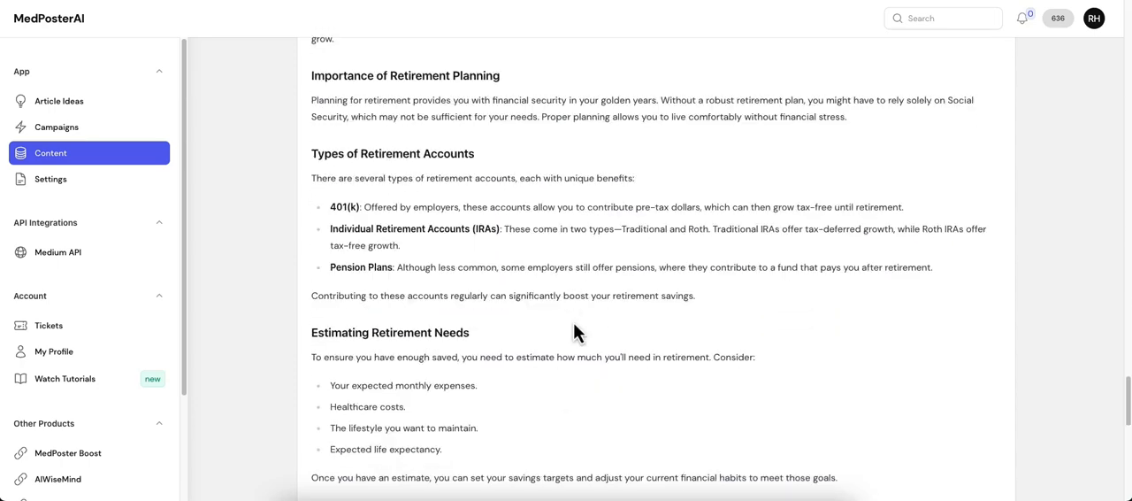
scroll(573, 325, down, 4)
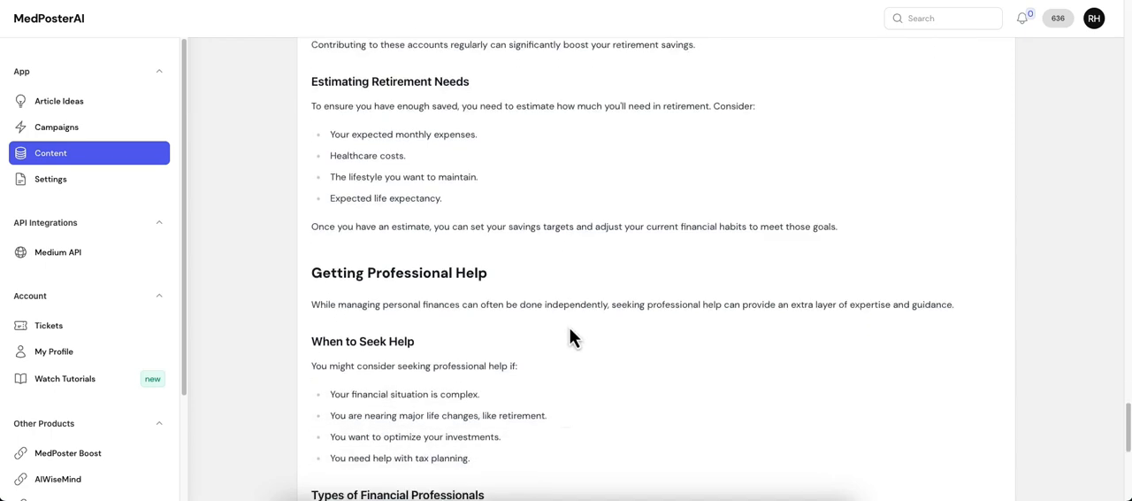
scroll(571, 329, down, 6)
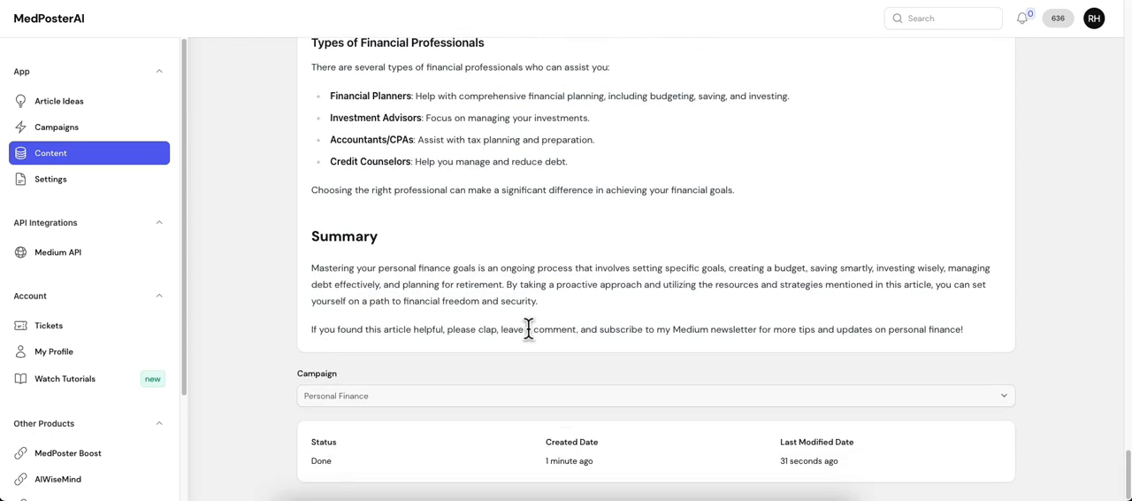